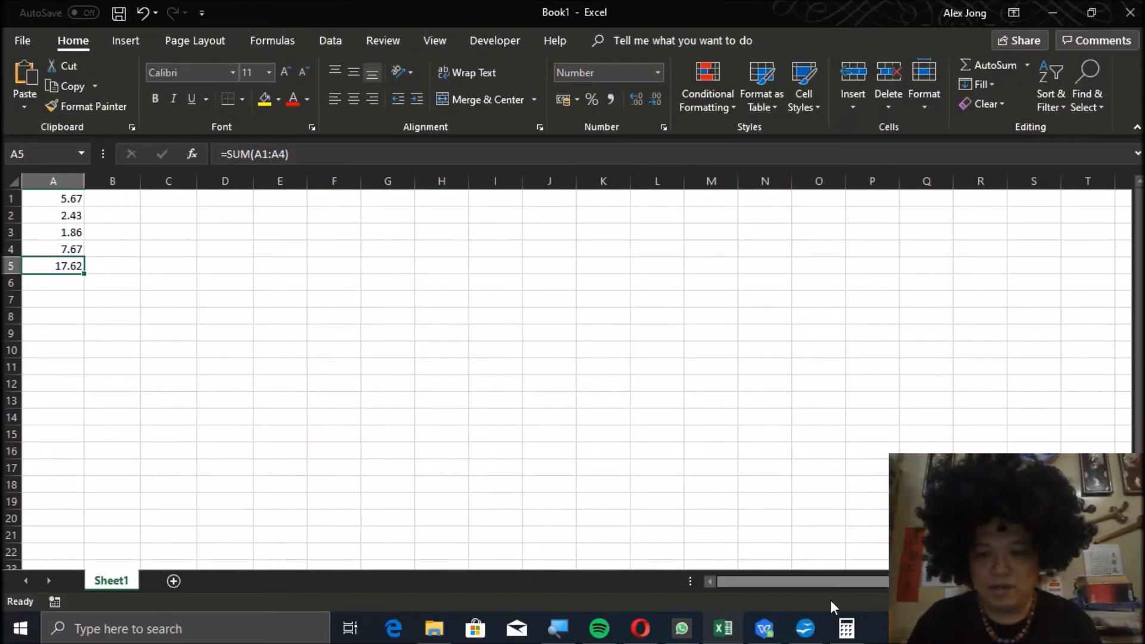
- Switch to Calculator and enter the first two column A values, 5.67 + 2.43
{"action": "left_click", "coordinate": [847, 628]}
{"action": "scroll", "coordinate": [118, 285], "scroll_direction": "up", "scroll_amount": 4}
{"action": "scroll", "coordinate": [228, 281], "scroll_direction": "up", "scroll_amount": 3}
{"action": "left_click", "coordinate": [441, 425]}
{"action": "left_click", "coordinate": [510, 514]}
{"action": "left_click", "coordinate": [520, 441]}
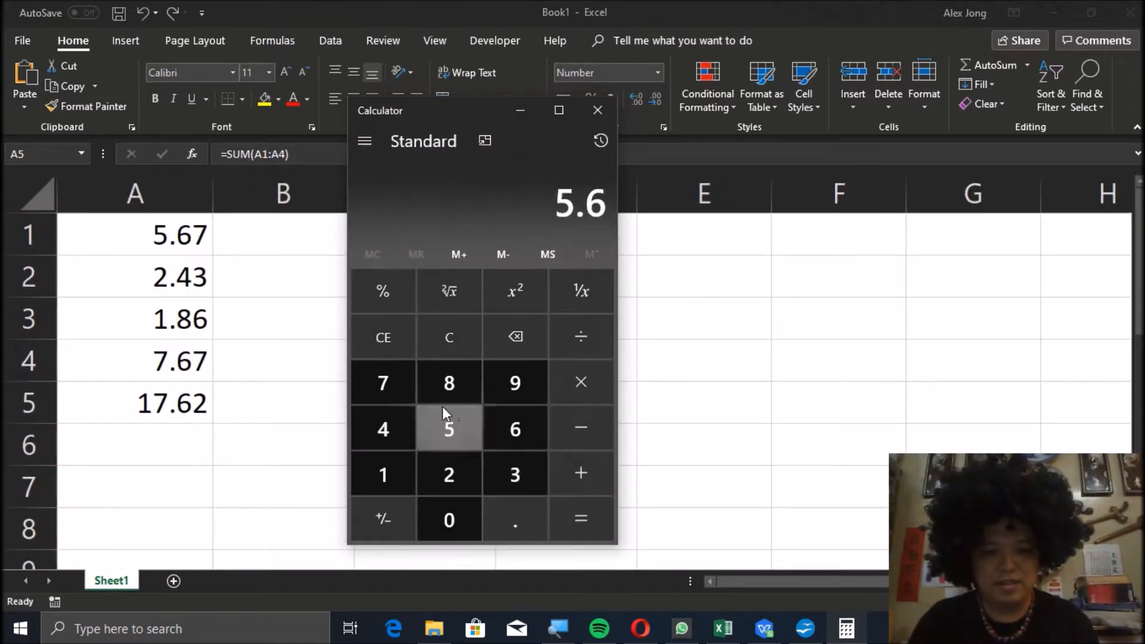
{"action": "left_click", "coordinate": [403, 380]}
{"action": "left_click", "coordinate": [594, 478]}
{"action": "left_click", "coordinate": [477, 480]}
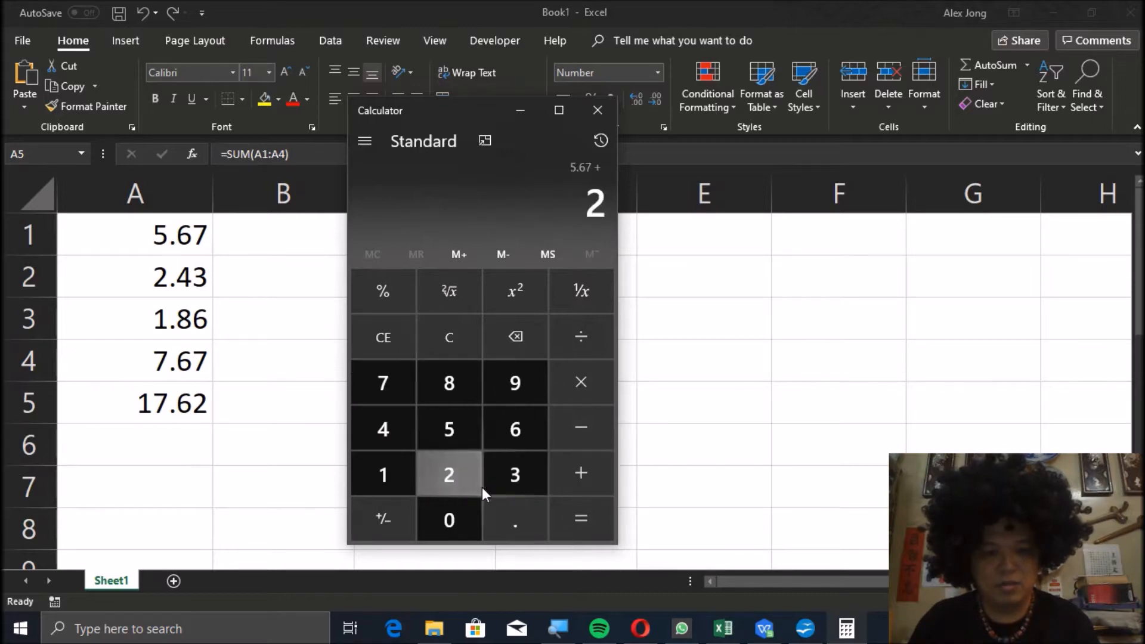
{"action": "left_click", "coordinate": [512, 514]}
{"action": "left_click", "coordinate": [394, 431]}
{"action": "left_click", "coordinate": [505, 471]}
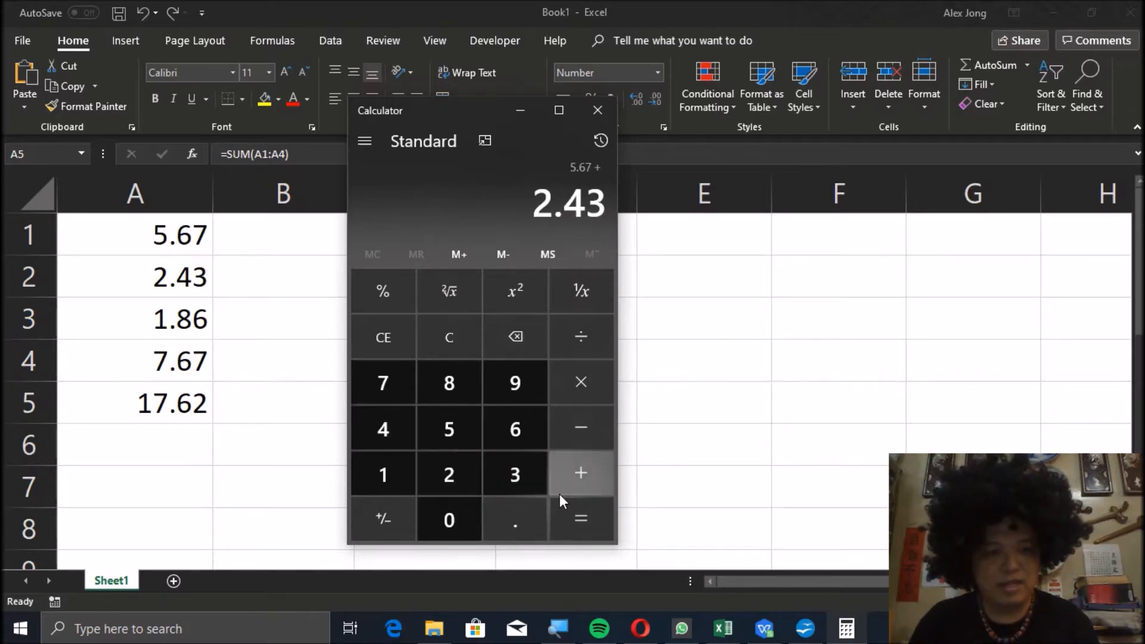
- Add 1.86 and 7.67 to the running calculation and compute the total
{"action": "left_click", "coordinate": [582, 477]}
{"action": "left_click", "coordinate": [382, 474]}
{"action": "left_click", "coordinate": [514, 516]}
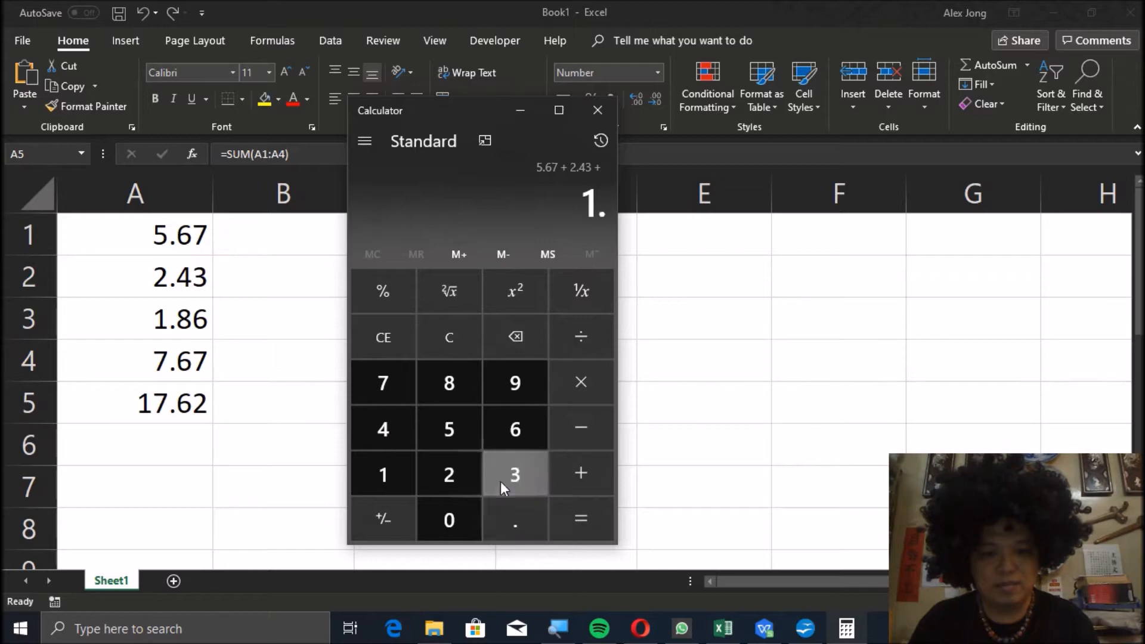
{"action": "left_click", "coordinate": [456, 400]}
{"action": "left_click", "coordinate": [508, 426]}
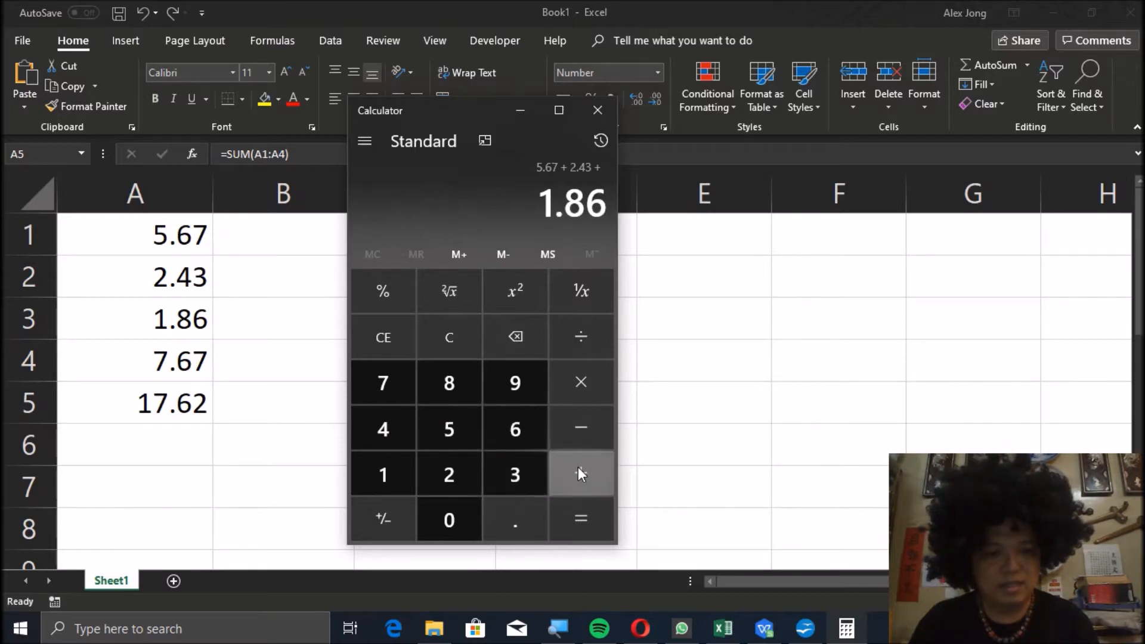
{"action": "left_click", "coordinate": [578, 472]}
{"action": "left_click", "coordinate": [396, 385]}
{"action": "left_click", "coordinate": [517, 510]}
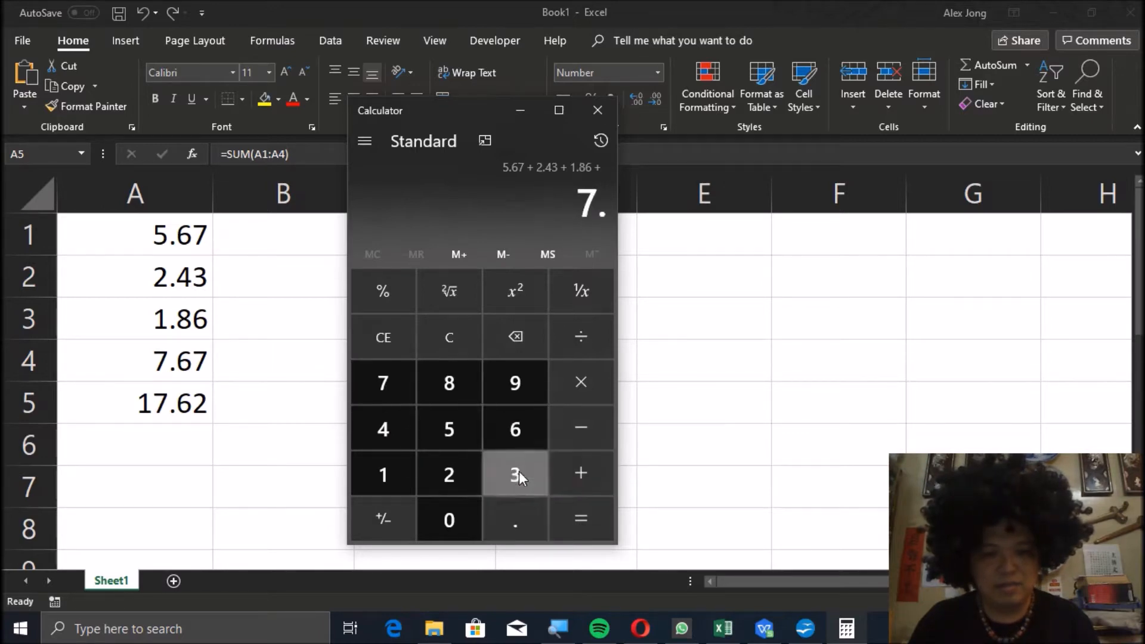
{"action": "left_click", "coordinate": [518, 426]}
{"action": "left_click", "coordinate": [384, 378]}
{"action": "left_click", "coordinate": [587, 520]}
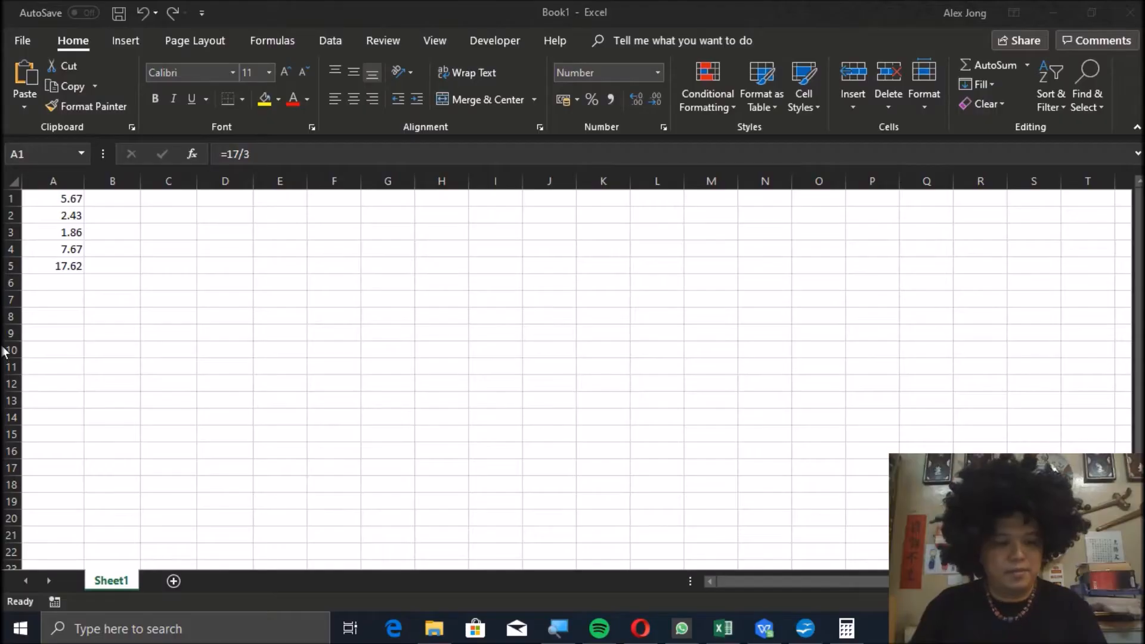
- Back in the Excel workbook, inspect the underlying formulas of cells A1 through A4 one by one without changing them
{"action": "scroll", "coordinate": [92, 230], "scroll_direction": "up", "scroll_amount": 7}
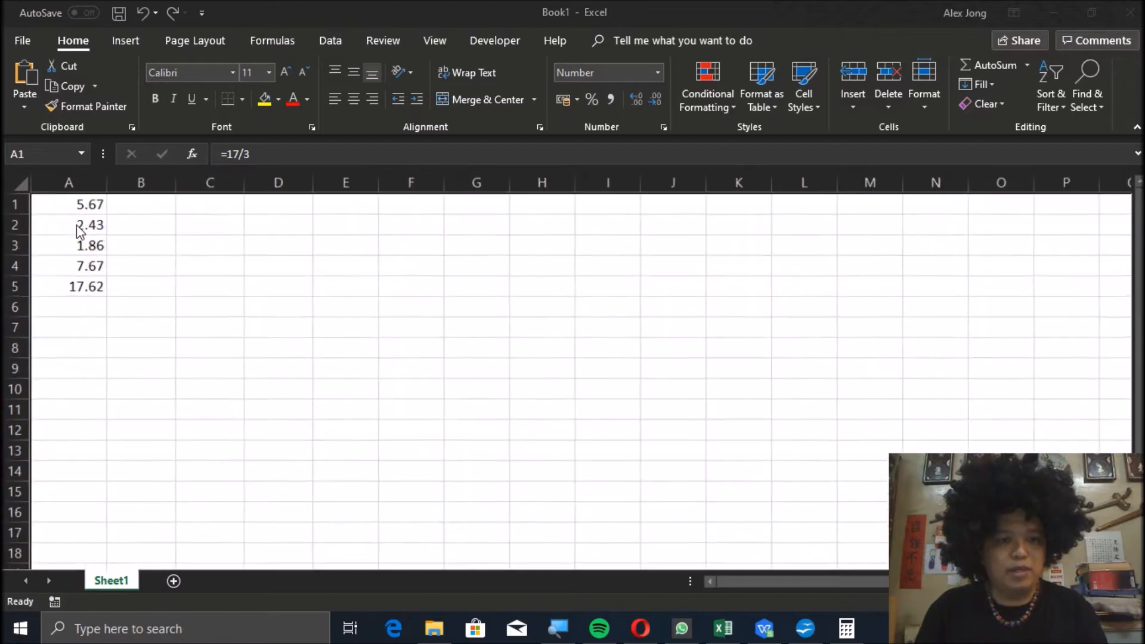
{"action": "left_click", "coordinate": [92, 227]}
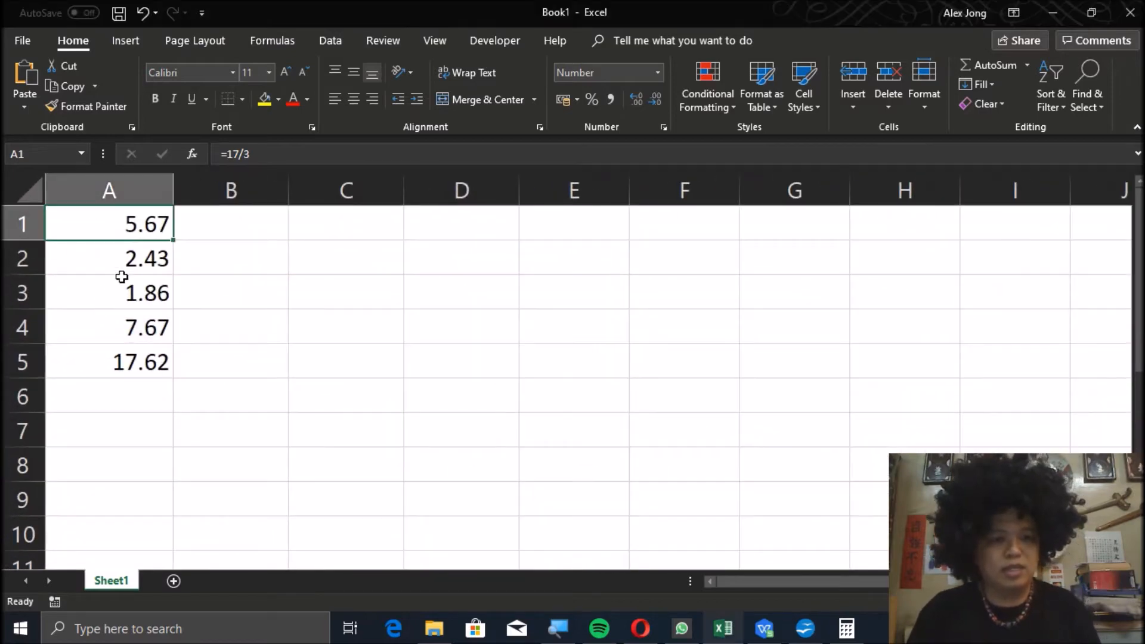
{"action": "double_click", "coordinate": [157, 227]}
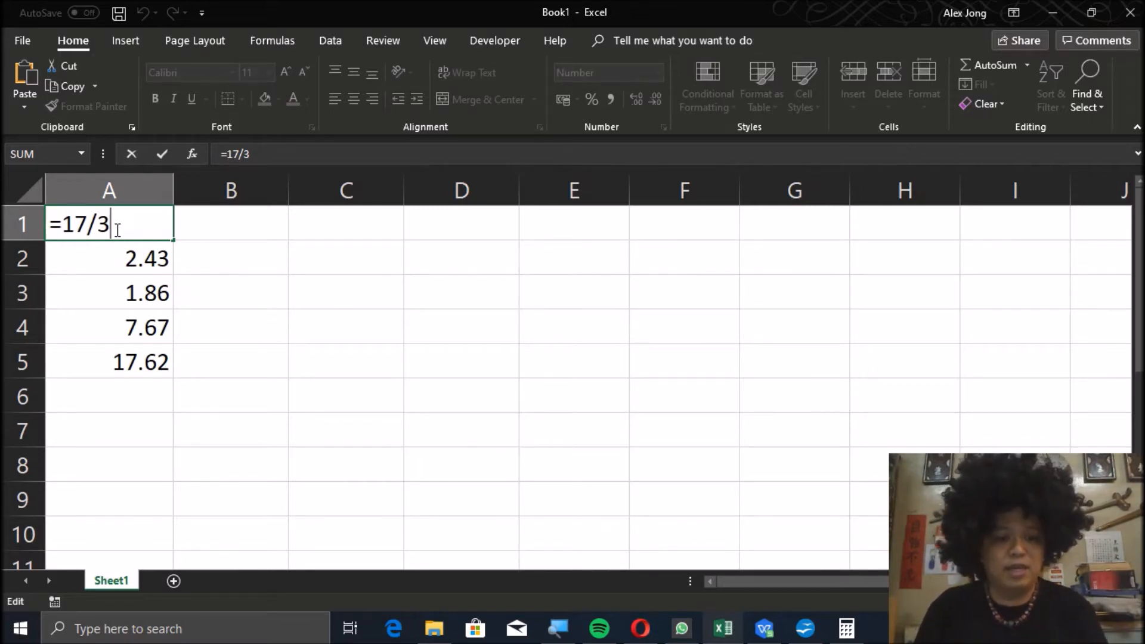
{"action": "key", "text": "Return"}
{"action": "key", "text": "F2"}
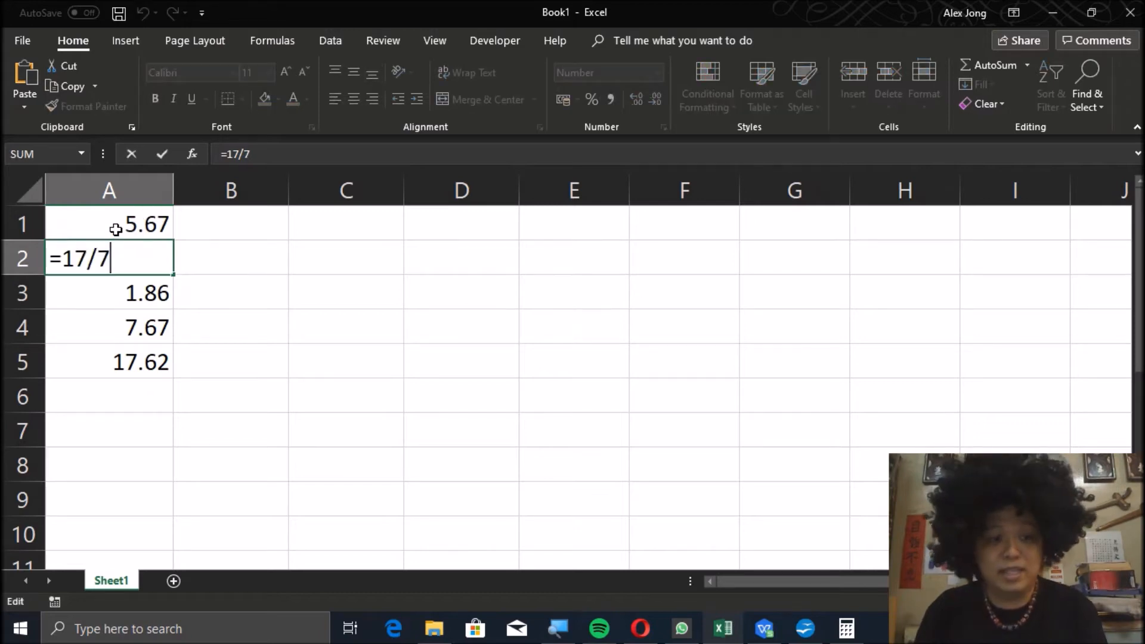
{"action": "key", "text": "Return"}
{"action": "key", "text": "F2"}
{"action": "key", "text": "Return"}
{"action": "key", "text": "F2"}
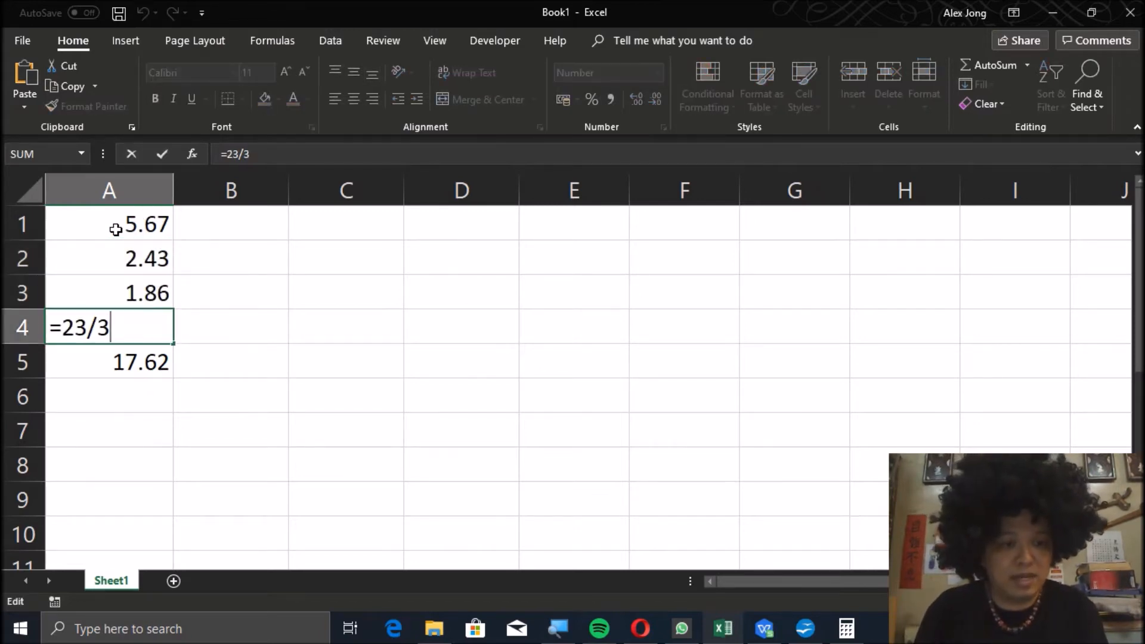
{"action": "key", "text": "Return"}
- Increase the displayed decimals of A1:A5 to six places
{"action": "key", "text": "Up"}
{"action": "key", "text": "Up"}
{"action": "key", "text": "Up"}
{"action": "key", "text": "Up"}
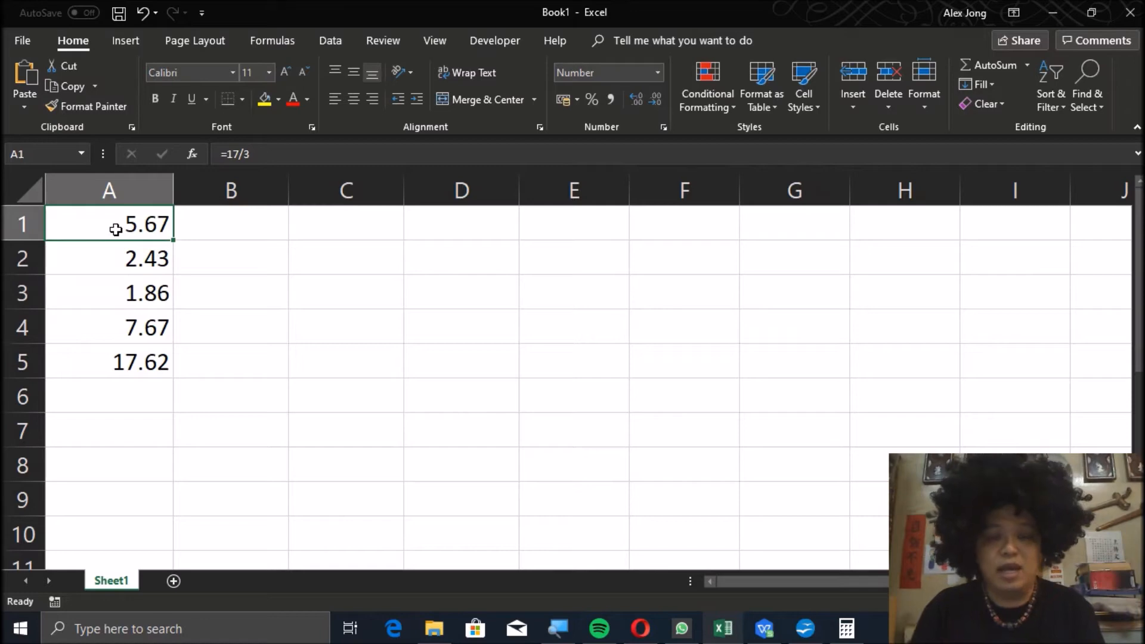
{"action": "key", "text": "shift+Down"}
{"action": "key", "text": "shift+Down"}
{"action": "key", "text": "shift+Down"}
{"action": "key", "text": "shift+Down"}
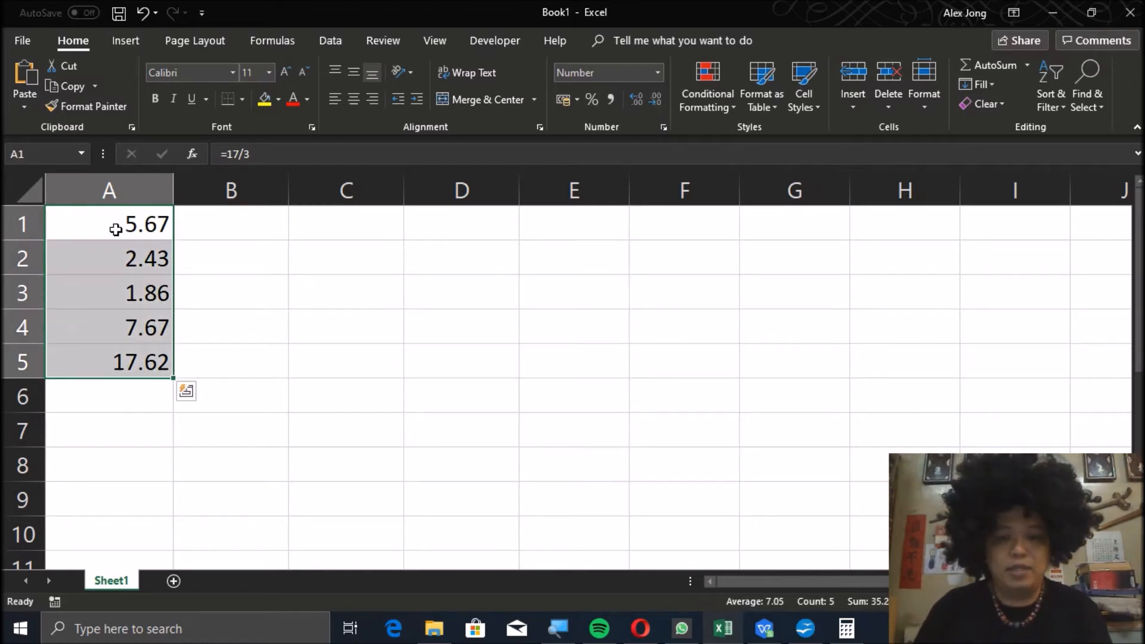
{"action": "left_click", "coordinate": [636, 101]}
{"action": "left_click", "coordinate": [635, 100]}
{"action": "left_click", "coordinate": [636, 100]}
{"action": "left_click", "coordinate": [636, 100]}
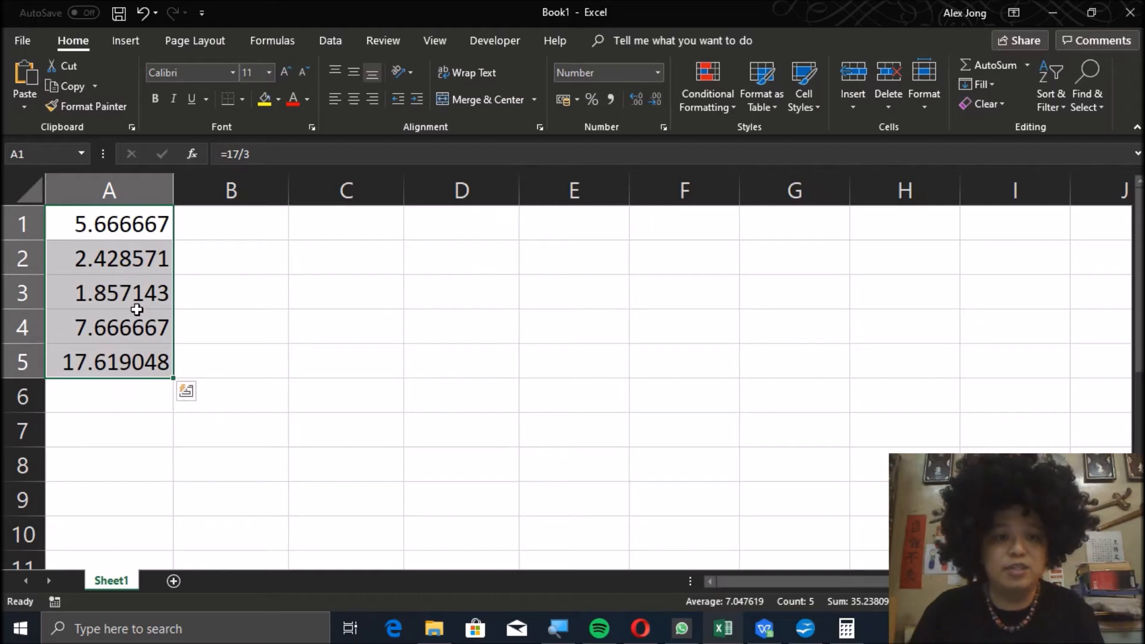
- Enter =ROUND(17/3,2) in cell B1
{"action": "left_click", "coordinate": [210, 227]}
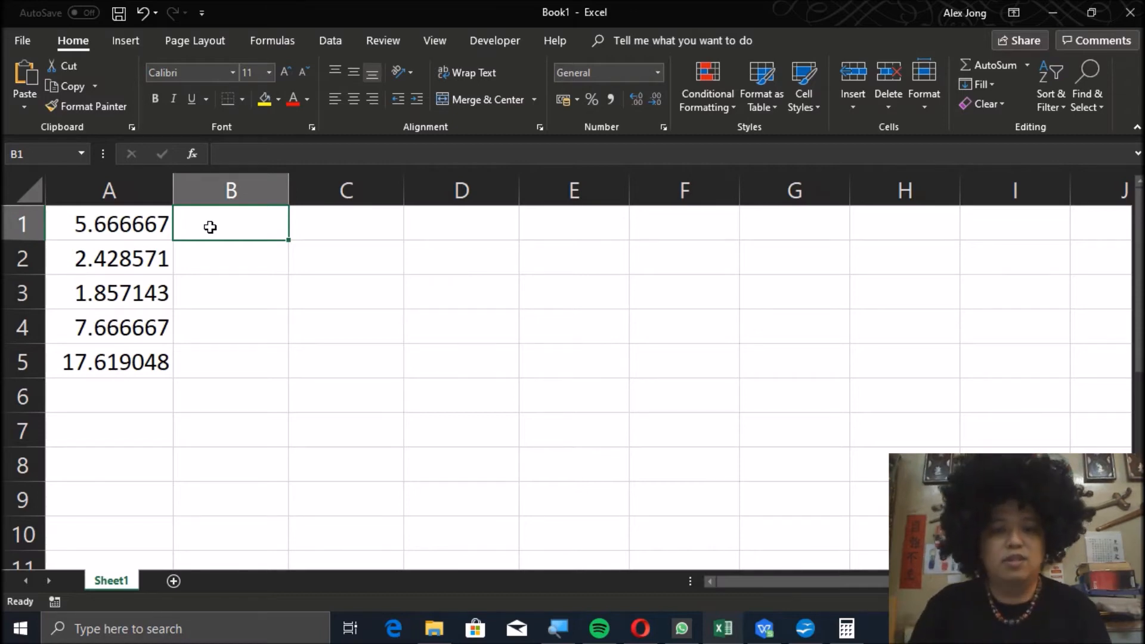
{"action": "type", "text": "="}
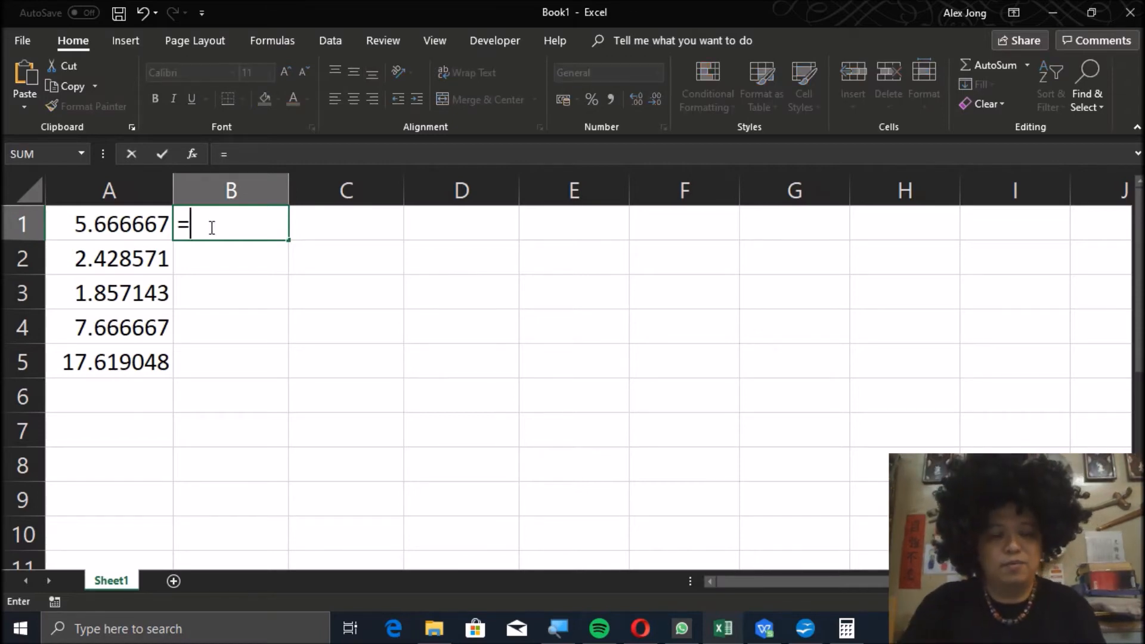
{"action": "type", "text": "round"}
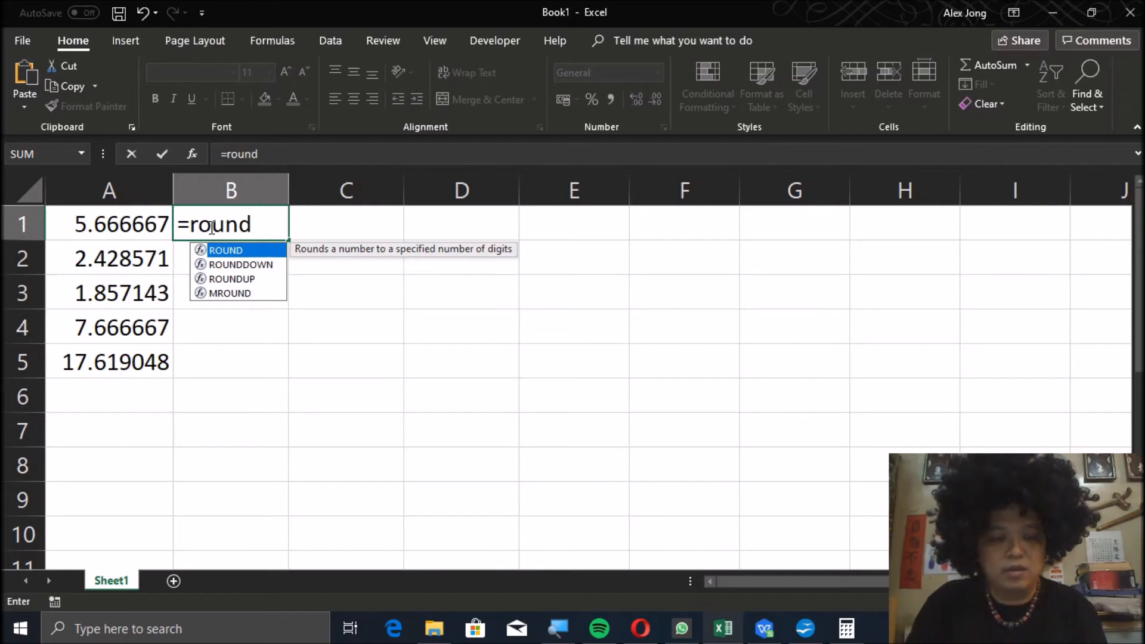
{"action": "type", "text": "("}
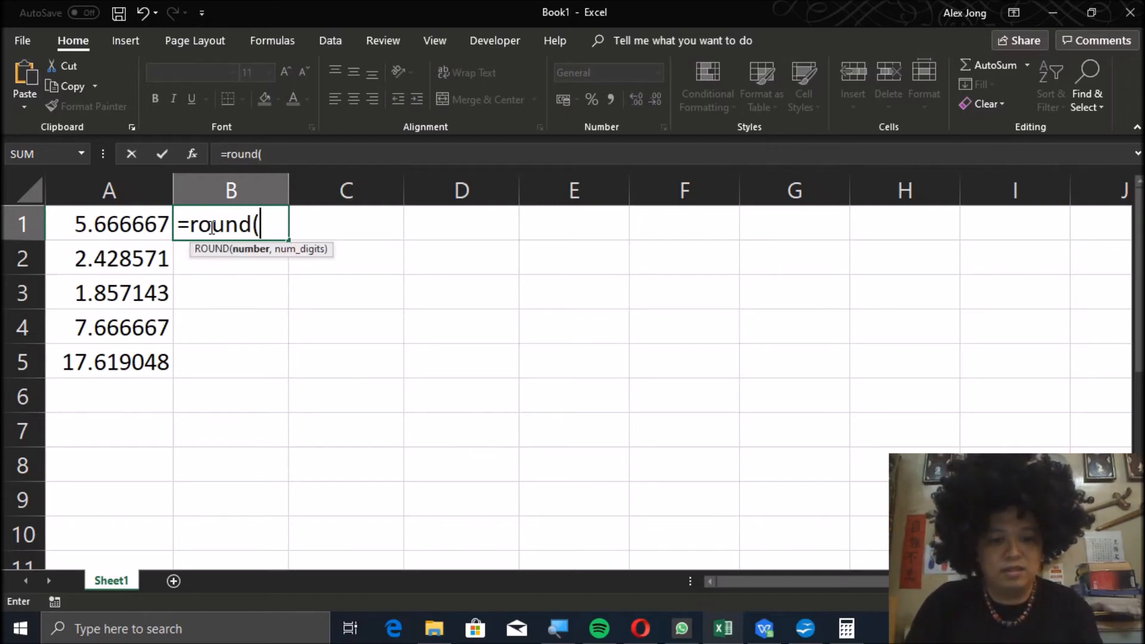
{"action": "type", "text": "17/3,2"}
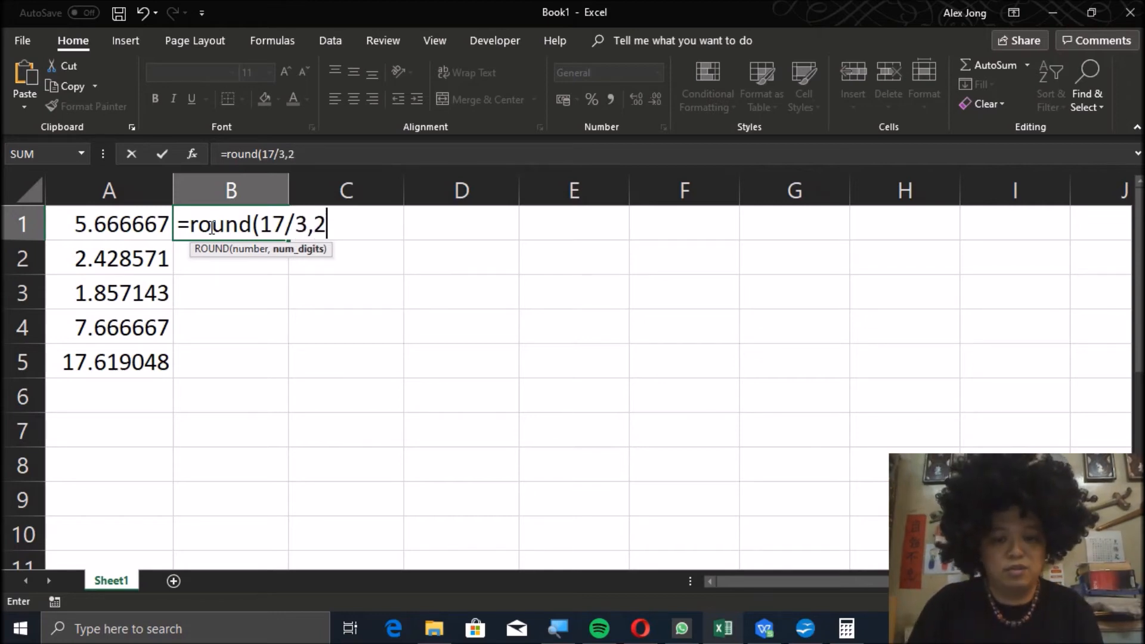
{"action": "key", "text": "Return"}
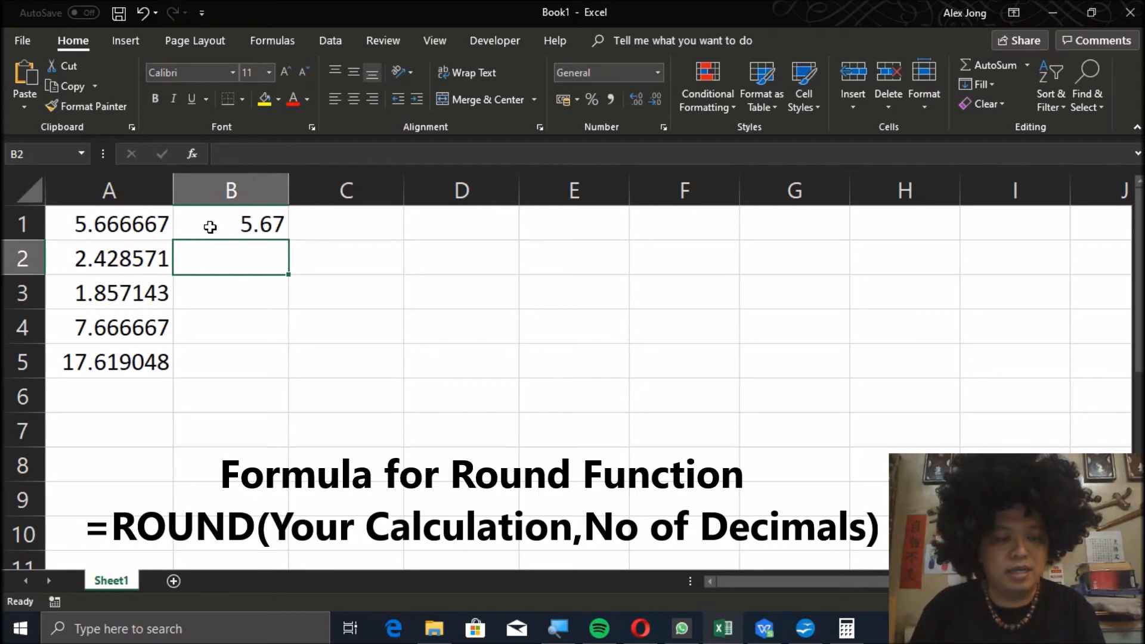
- Enter the formulas =ROUND(17/7,2) in B2 and =ROUND(13/7,2) in B3
{"action": "type", "text": "=rou"}
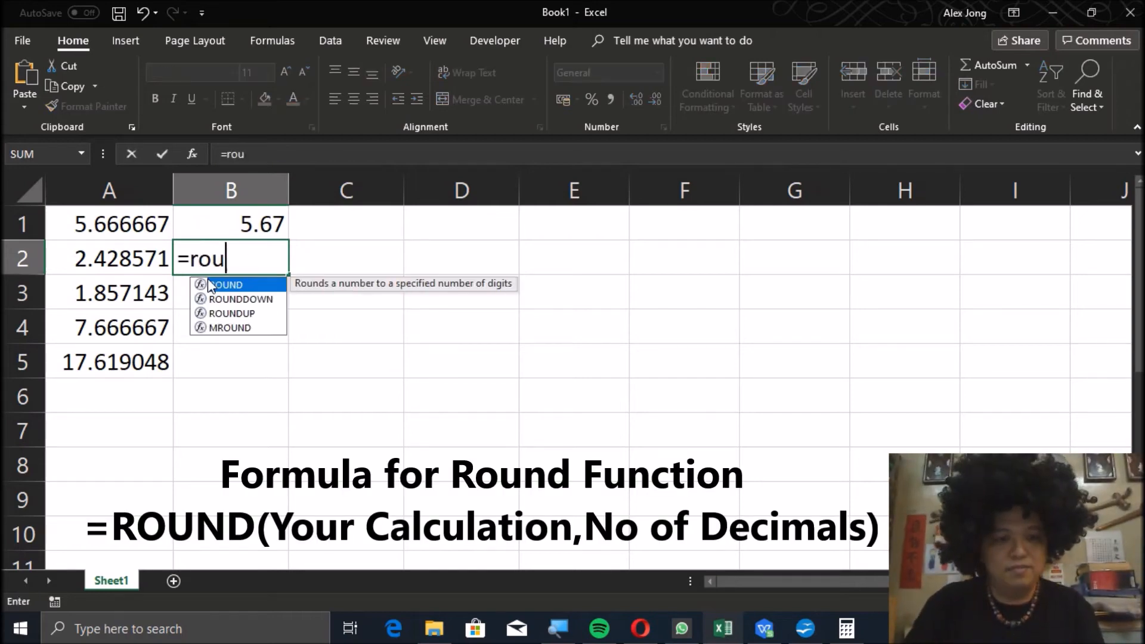
{"action": "type", "text": "nd(17/"}
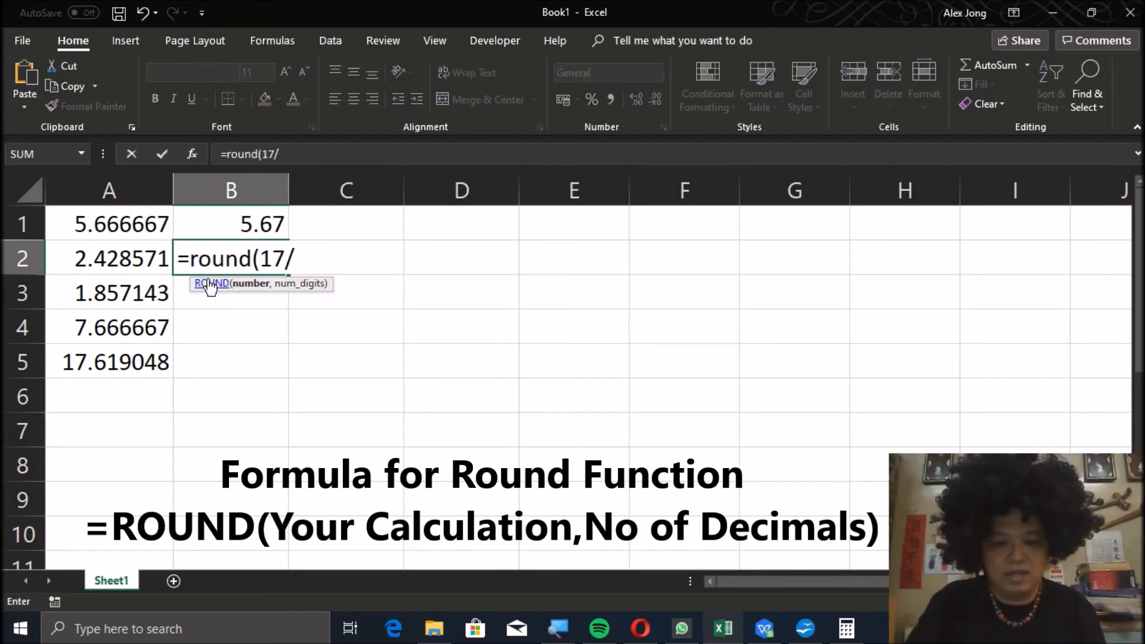
{"action": "type", "text": "7,2"}
{"action": "key", "text": "Return"}
{"action": "type", "text": "="}
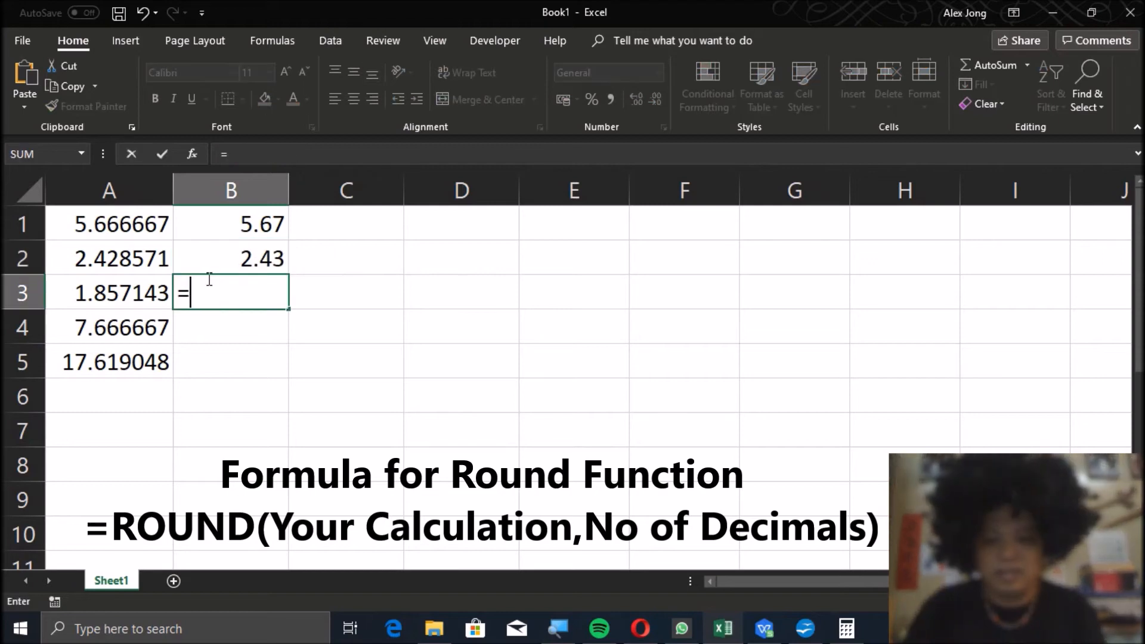
{"action": "type", "text": "round(13/7,2"}
{"action": "key", "text": "Return"}
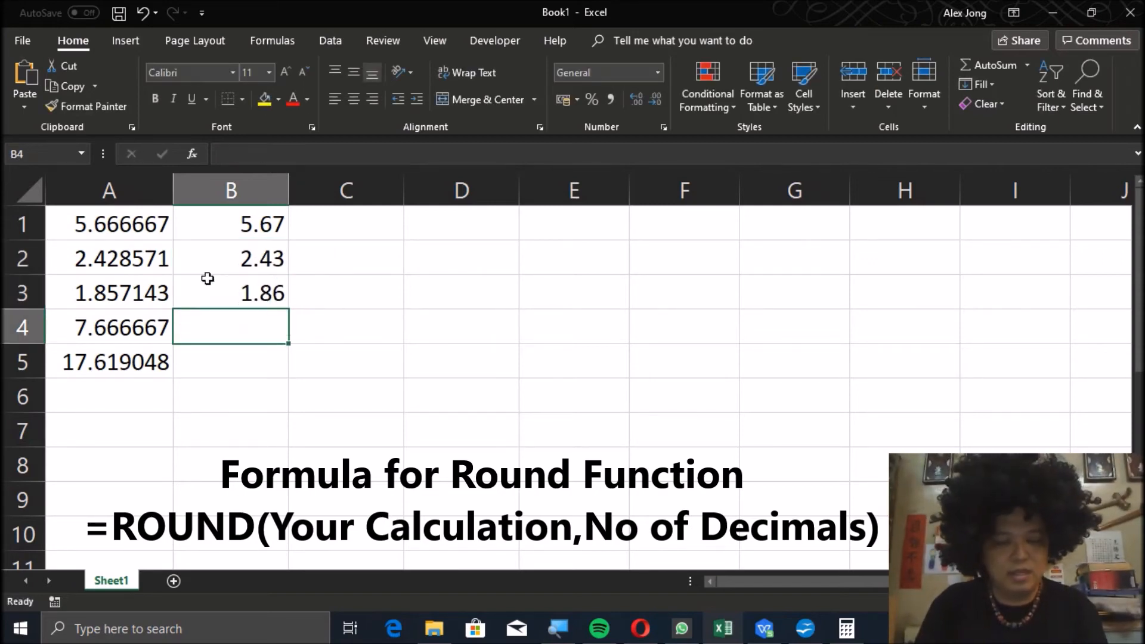
- Enter =ROUND(23/3,2) in cell B4
{"action": "type", "text": "=round(23"}
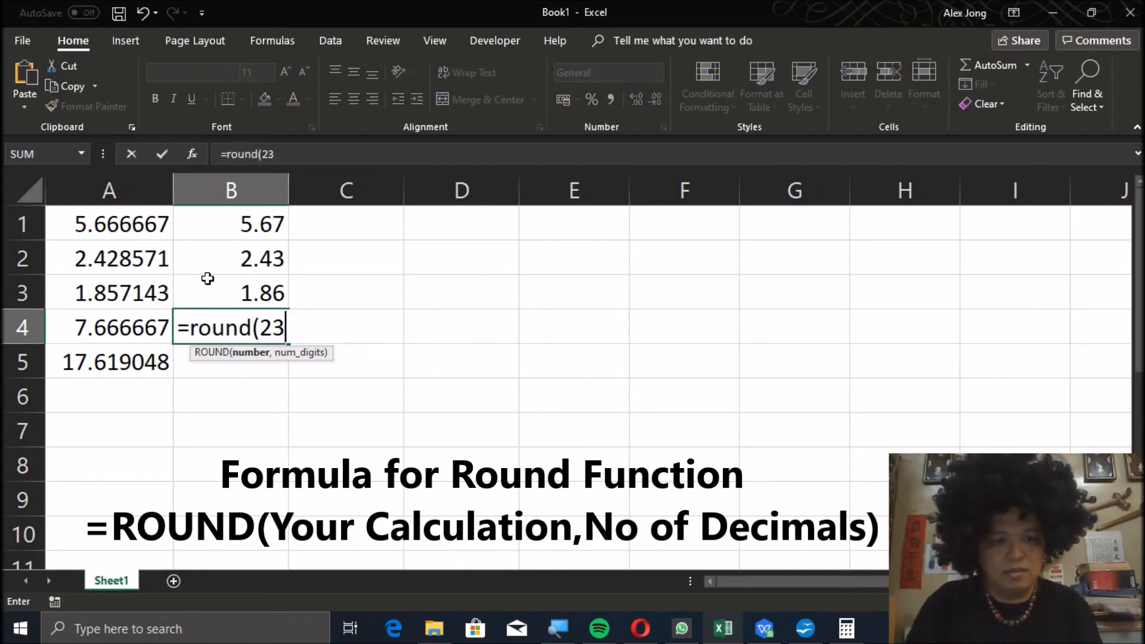
{"action": "type", "text": "/3"}
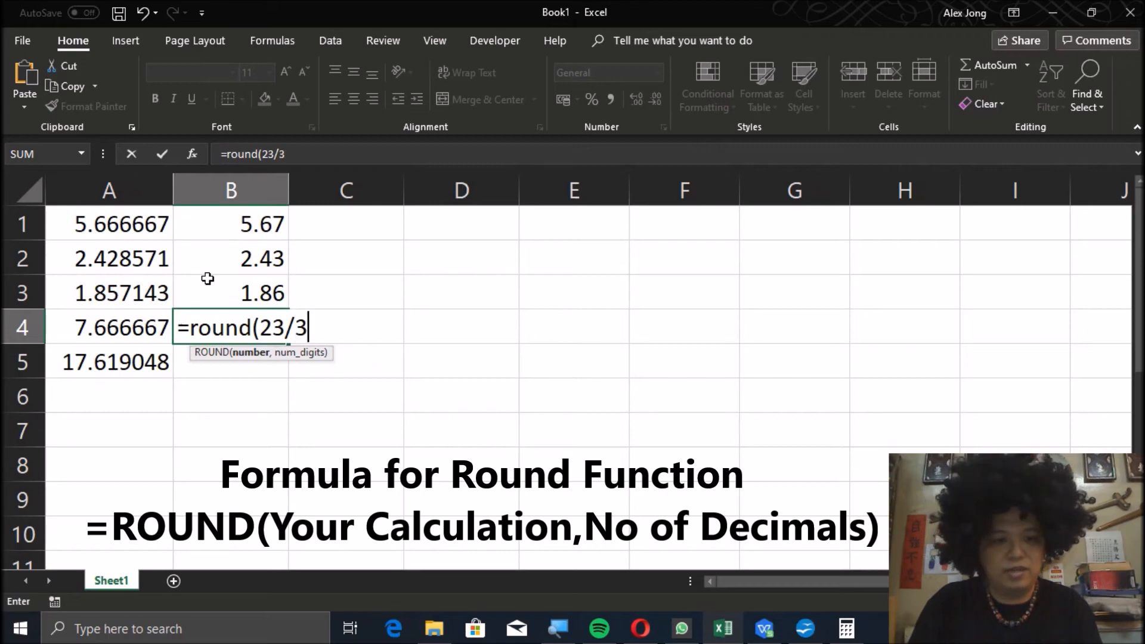
{"action": "type", "text": ",2"}
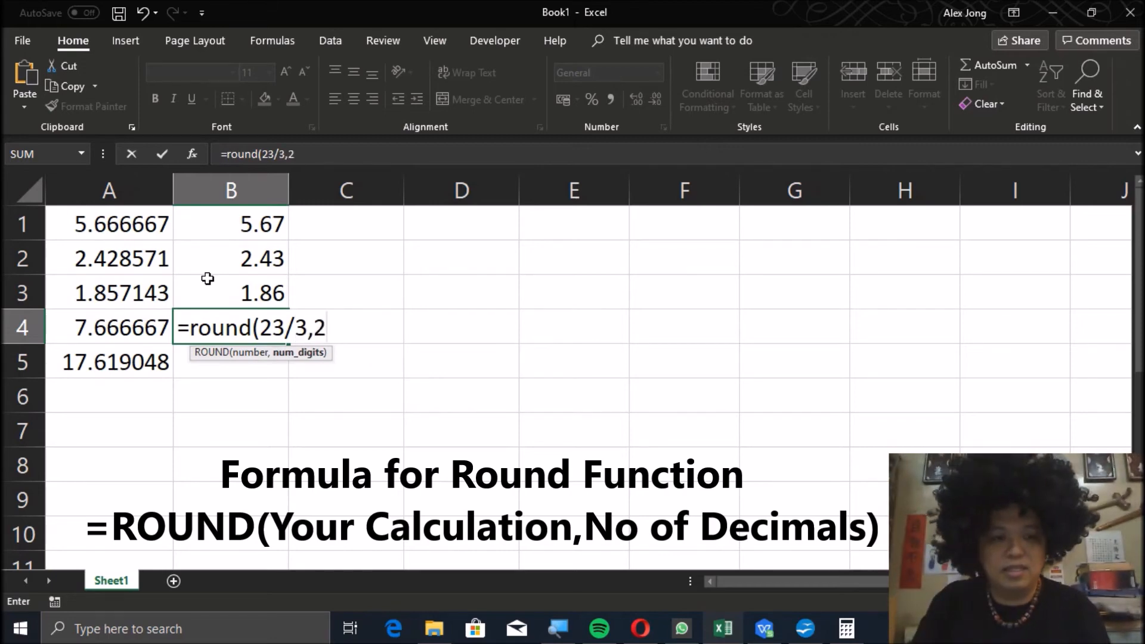
{"action": "type", "text": ")"}
{"action": "key", "text": "Return"}
- Total the rounded values B1:B4 with AutoSum in cell B5 and select that total
{"action": "key", "text": "Up"}
{"action": "key", "text": "Up"}
{"action": "key", "text": "Up"}
{"action": "key", "text": "Up"}
{"action": "key", "text": "shift+Down"}
{"action": "key", "text": "shift+Down"}
{"action": "key", "text": "shift+Down"}
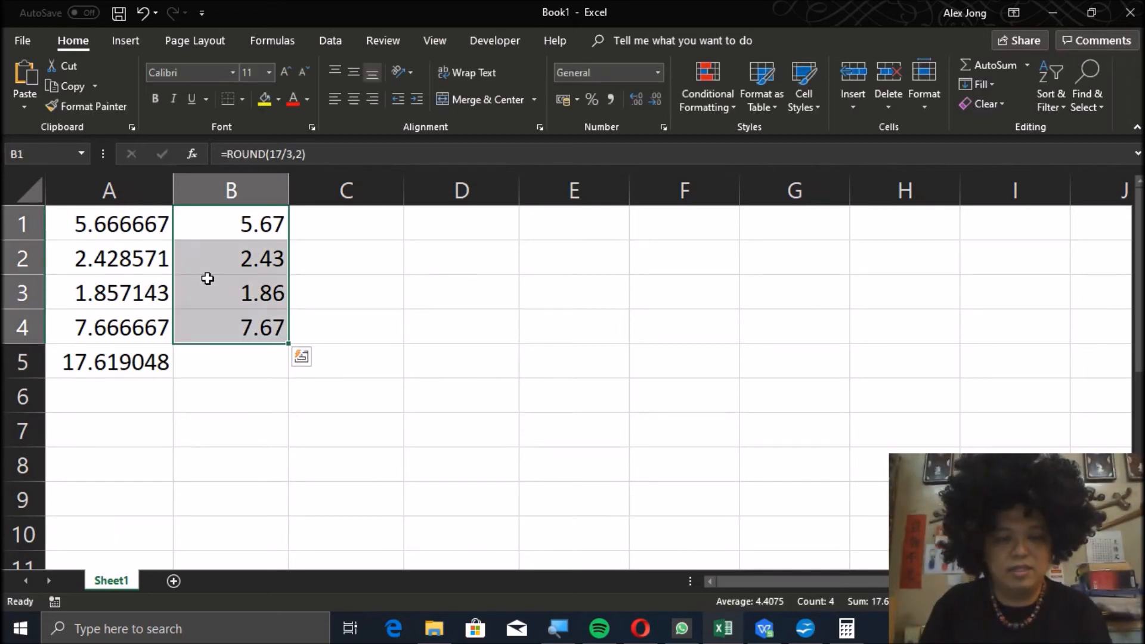
{"action": "left_click", "coordinate": [992, 72]}
{"action": "left_click", "coordinate": [256, 354]}
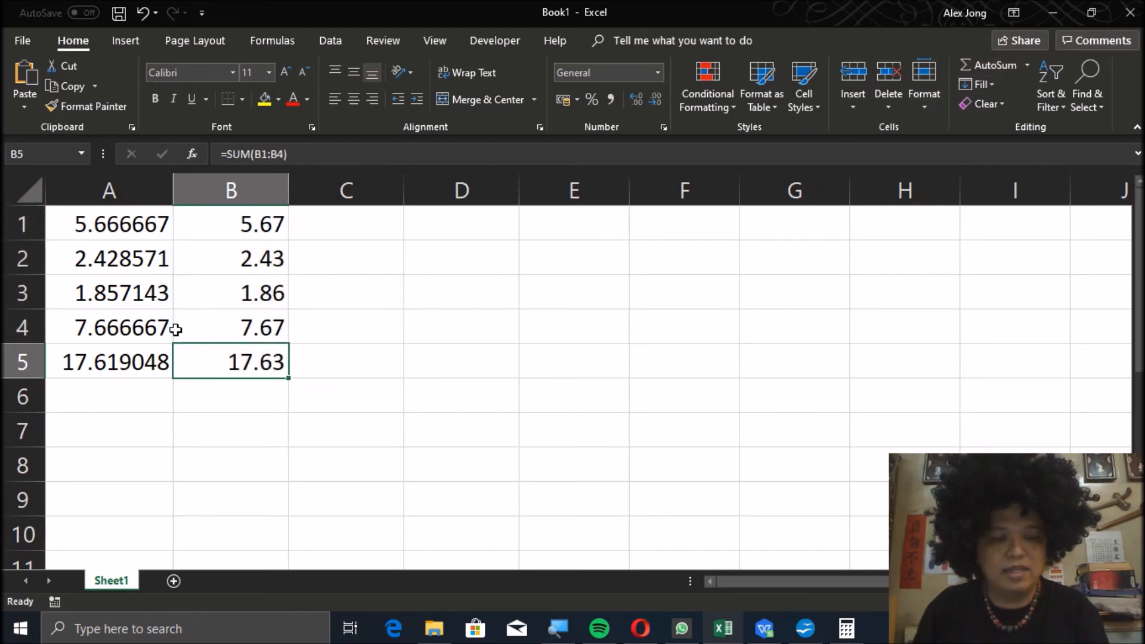
- Reduce the displayed decimals of A1:A5 to two places, and compare the formulas behind B1 and A5
{"action": "left_click_drag", "start_coordinate": [118, 221], "coordinate": [105, 353]}
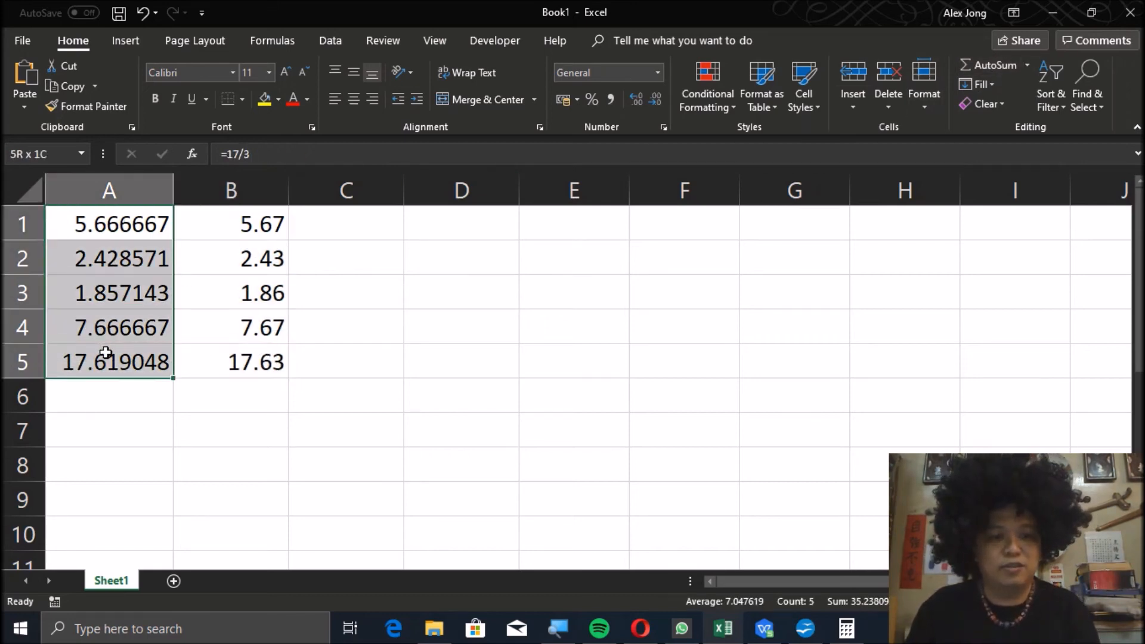
{"action": "left_click", "coordinate": [654, 99]}
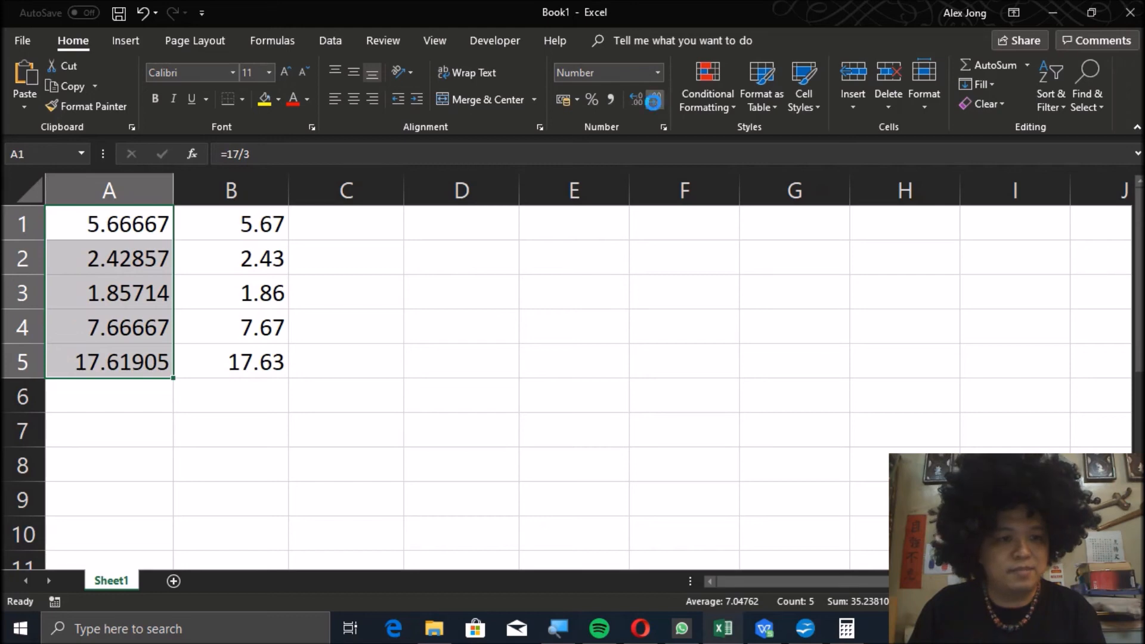
{"action": "left_click", "coordinate": [654, 100]}
{"action": "left_click", "coordinate": [654, 100]}
{"action": "left_click", "coordinate": [654, 100]}
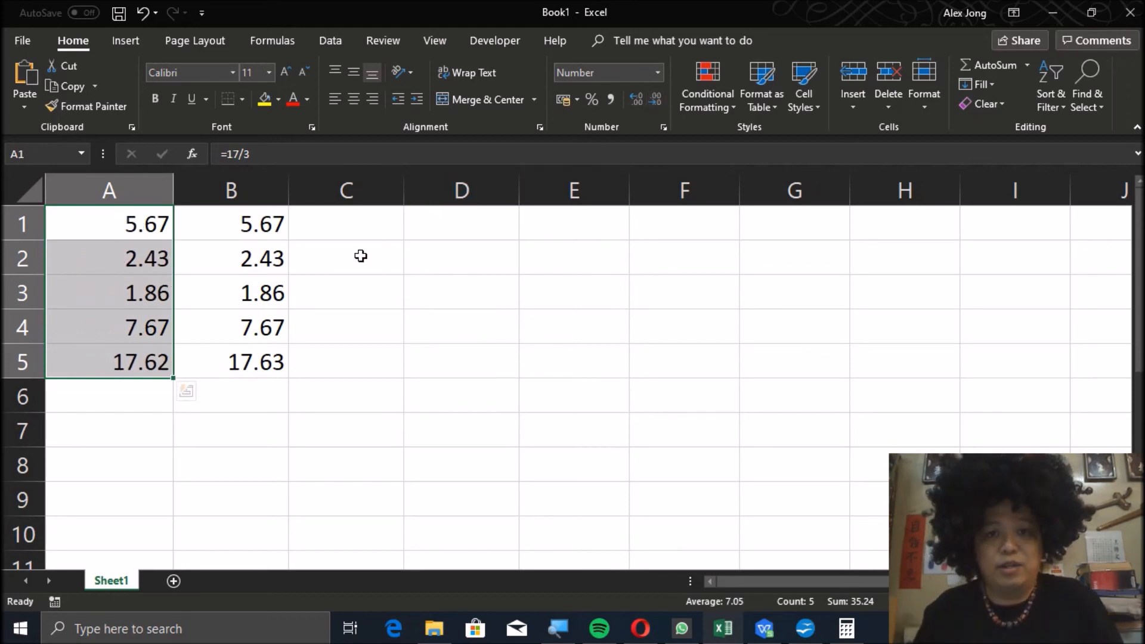
{"action": "left_click", "coordinate": [251, 222]}
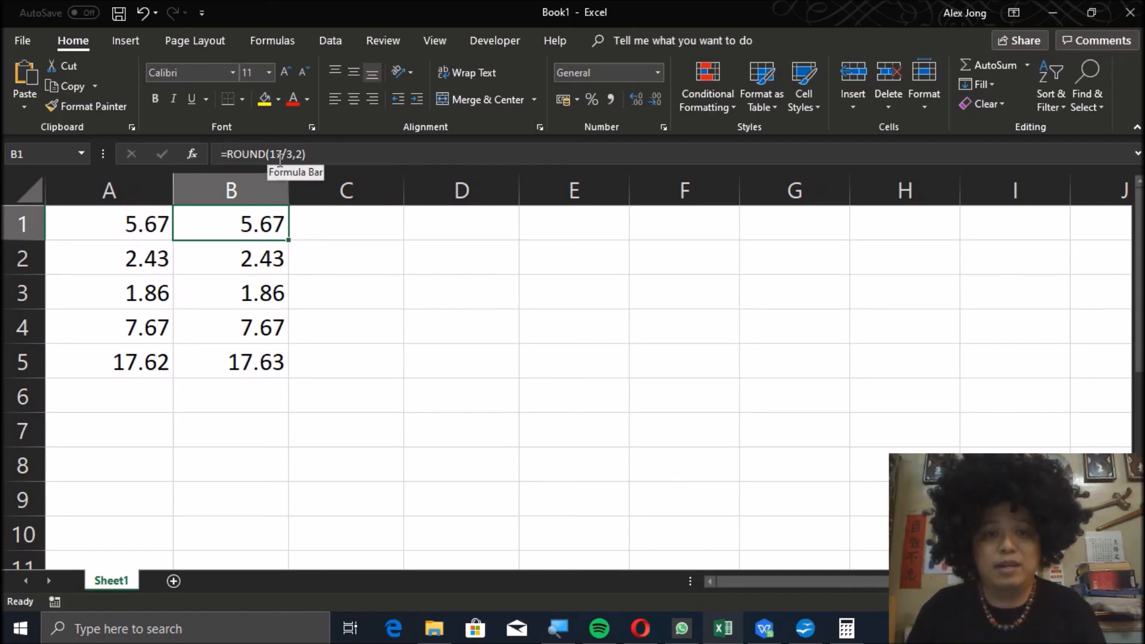
{"action": "left_click", "coordinate": [150, 375]}
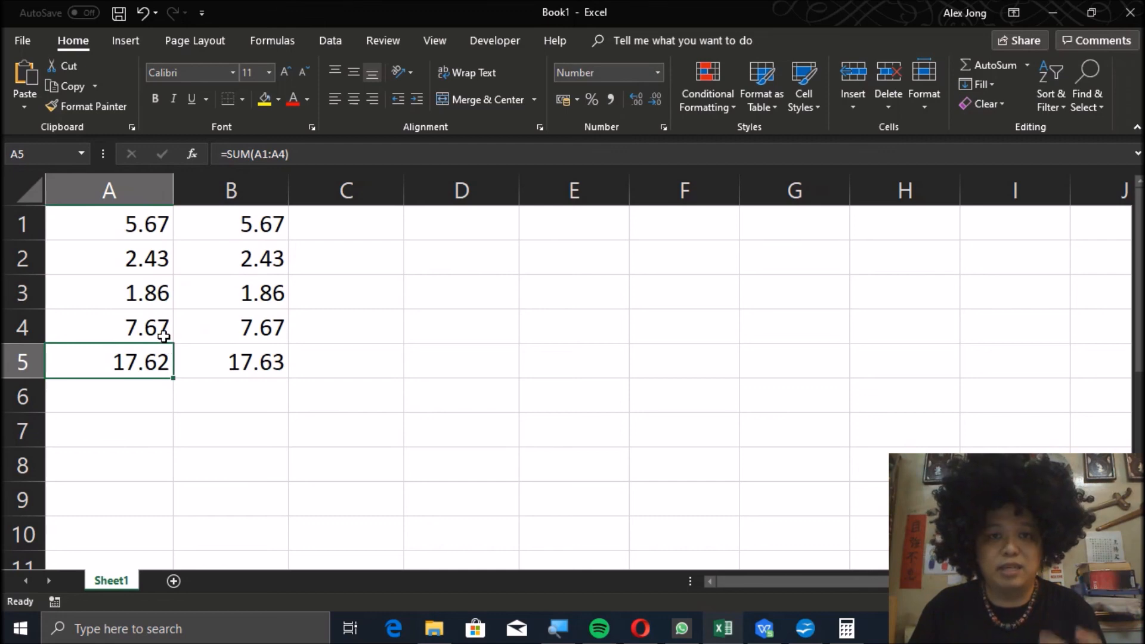